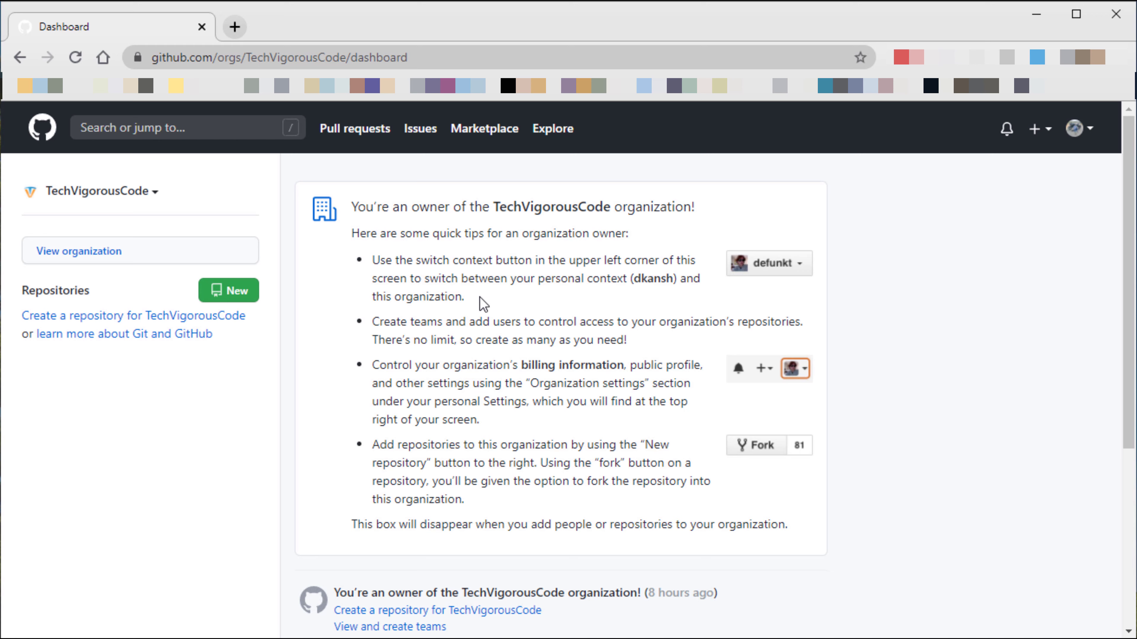
# Start creating a new repository for the TechVigorousCode organization.
pyautogui.click(229, 293)
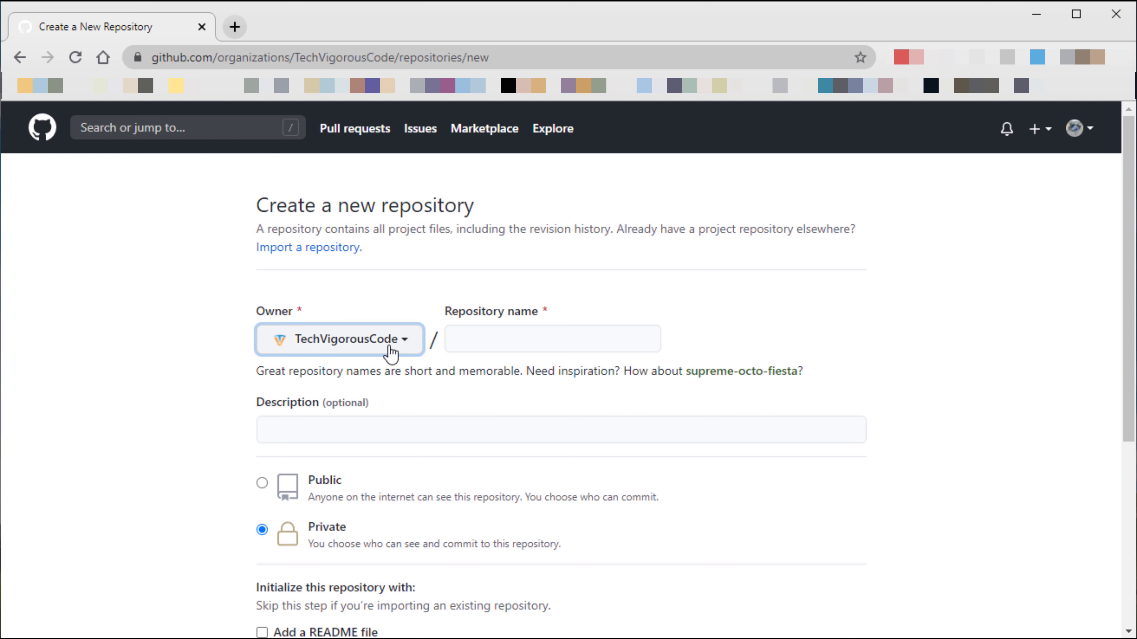
pyautogui.click(493, 336)
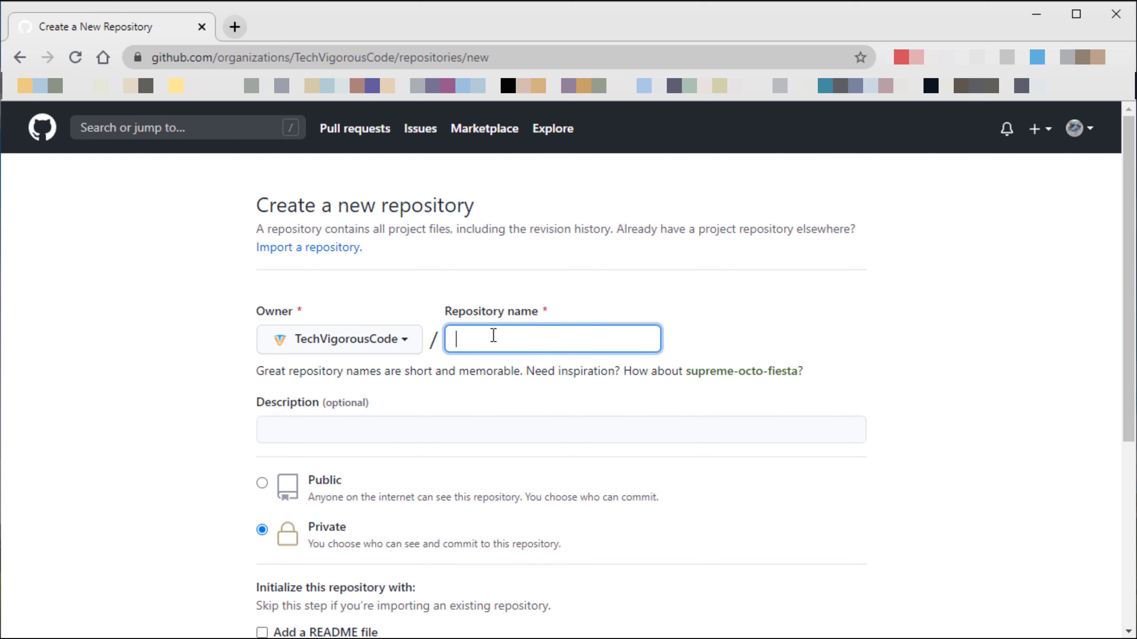
pyautogui.write('tech')
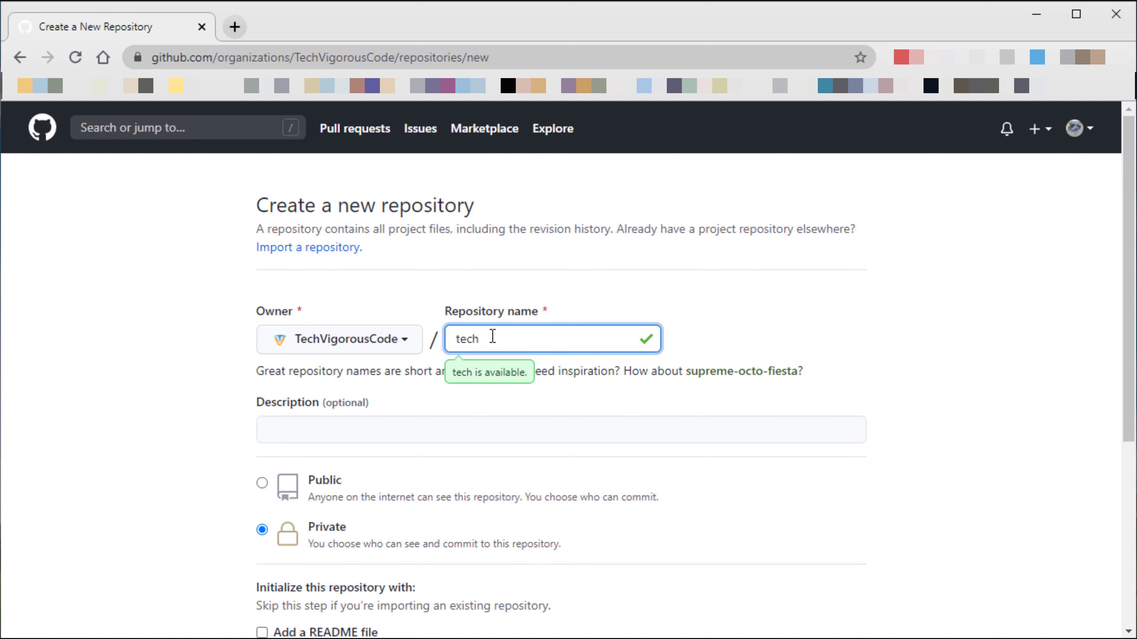
pyautogui.write('vigou')
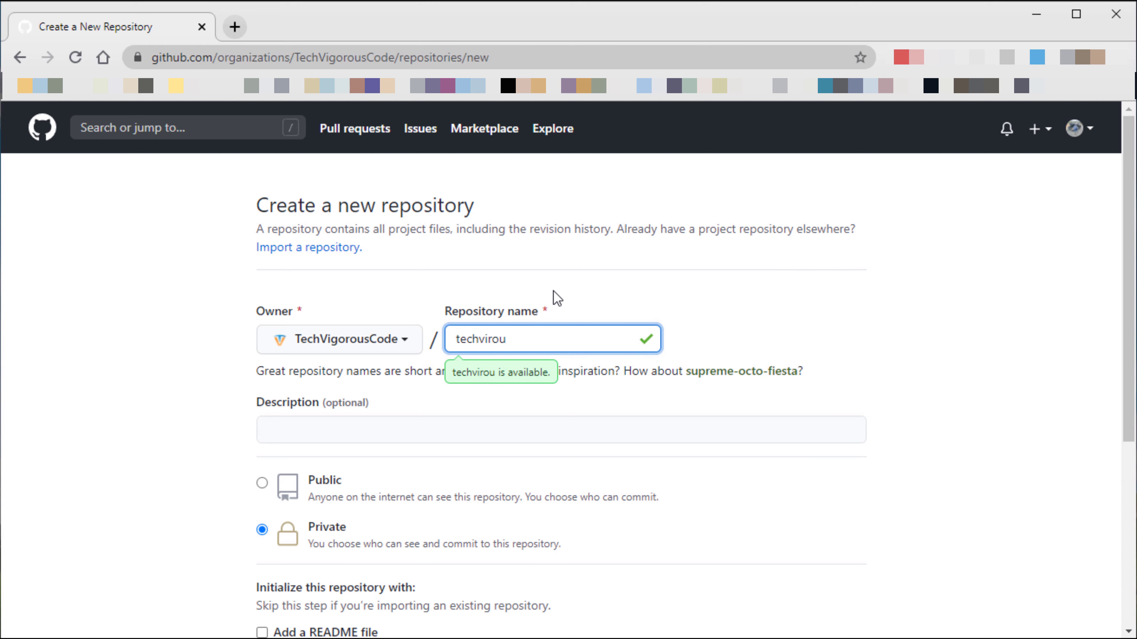
pyautogui.press('BackSpace')
pyautogui.press('BackSpace')
pyautogui.press('BackSpace')
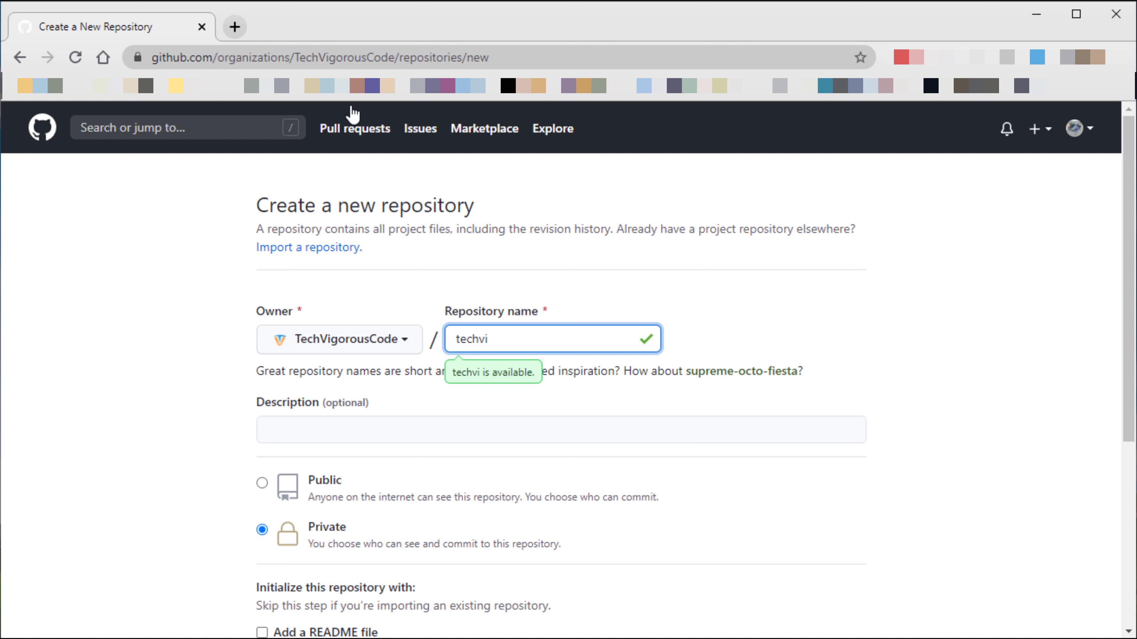
# Name the repository TechVigorousCode.github.io, copying the organization name from the page address.
pyautogui.moveTo(295, 58); pyautogui.dragTo(393, 53)
pyautogui.hotkey('ctrl', 'c')
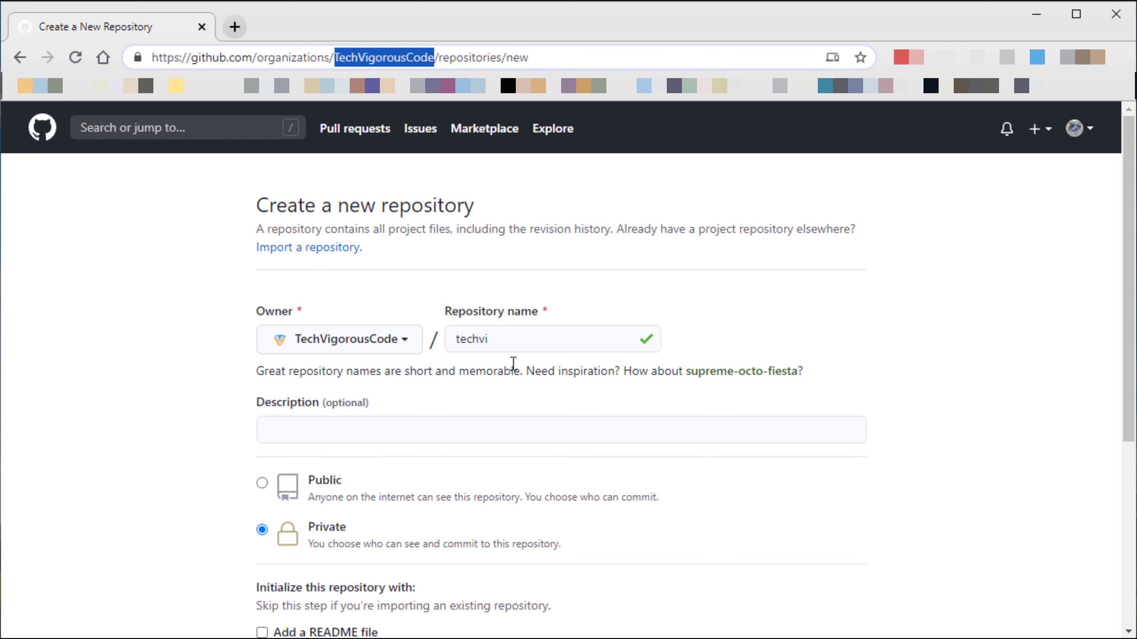
pyautogui.click(489, 342)
pyautogui.moveTo(490, 343); pyautogui.dragTo(448, 345)
pyautogui.hotkey('ctrl', 'v')
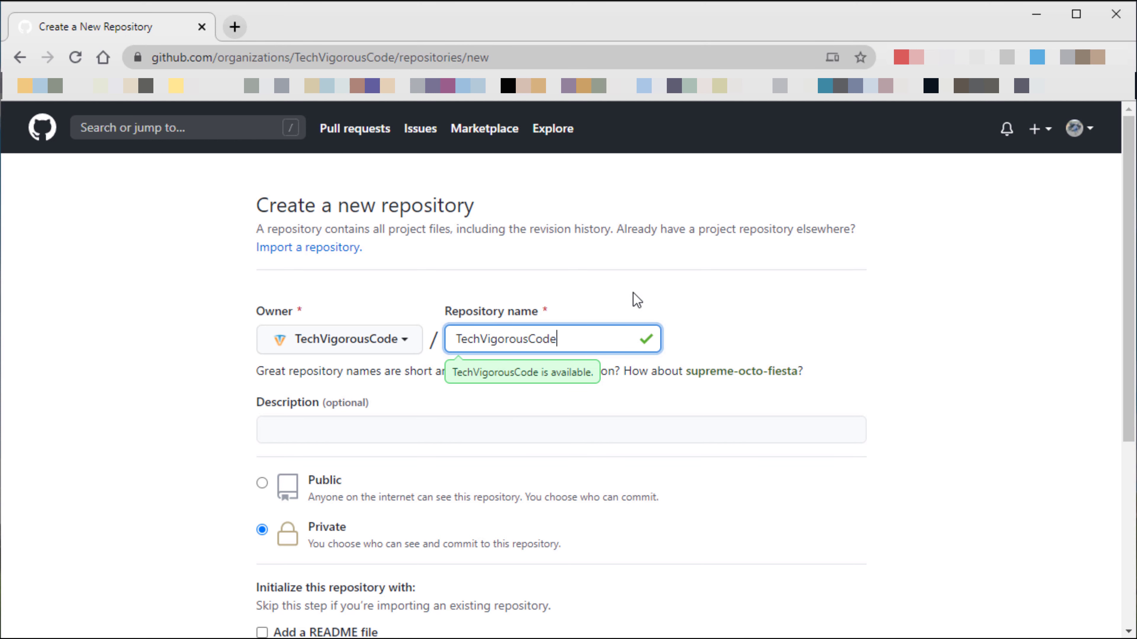
pyautogui.write('.github.io')
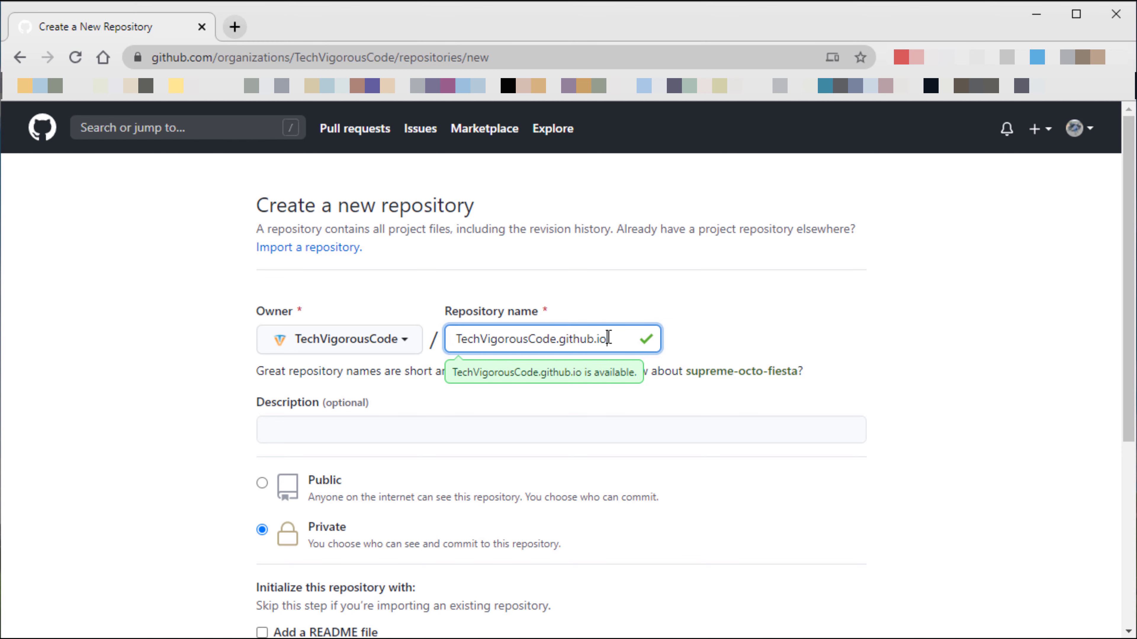
# Make the repository public and create it without any initial files.
pyautogui.scroll(-2, 582, 362)
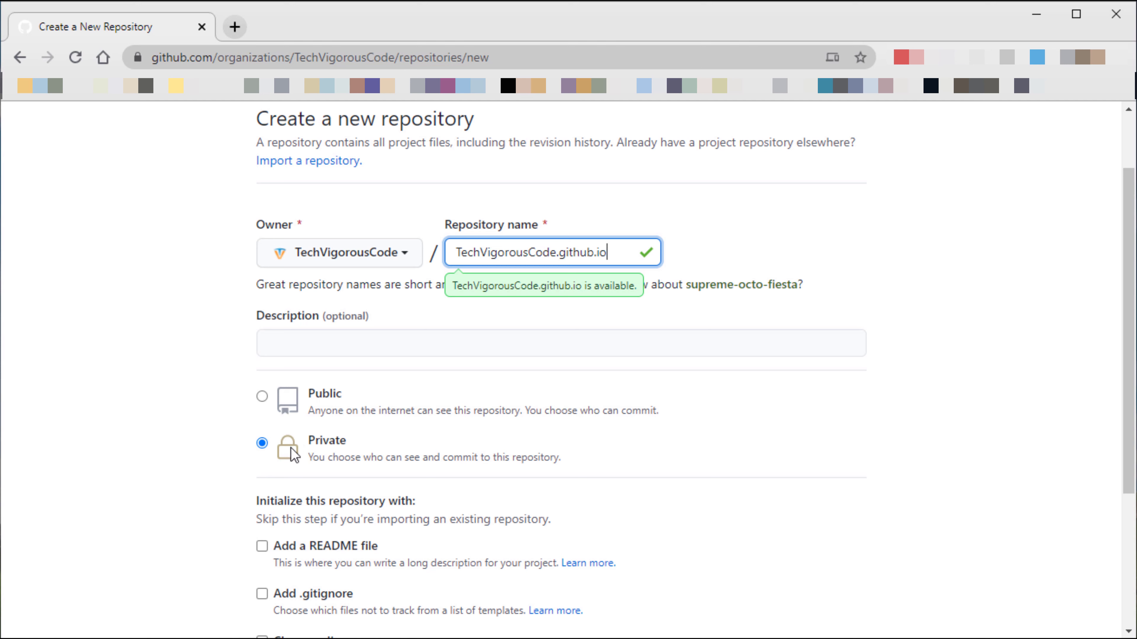
pyautogui.click(261, 396)
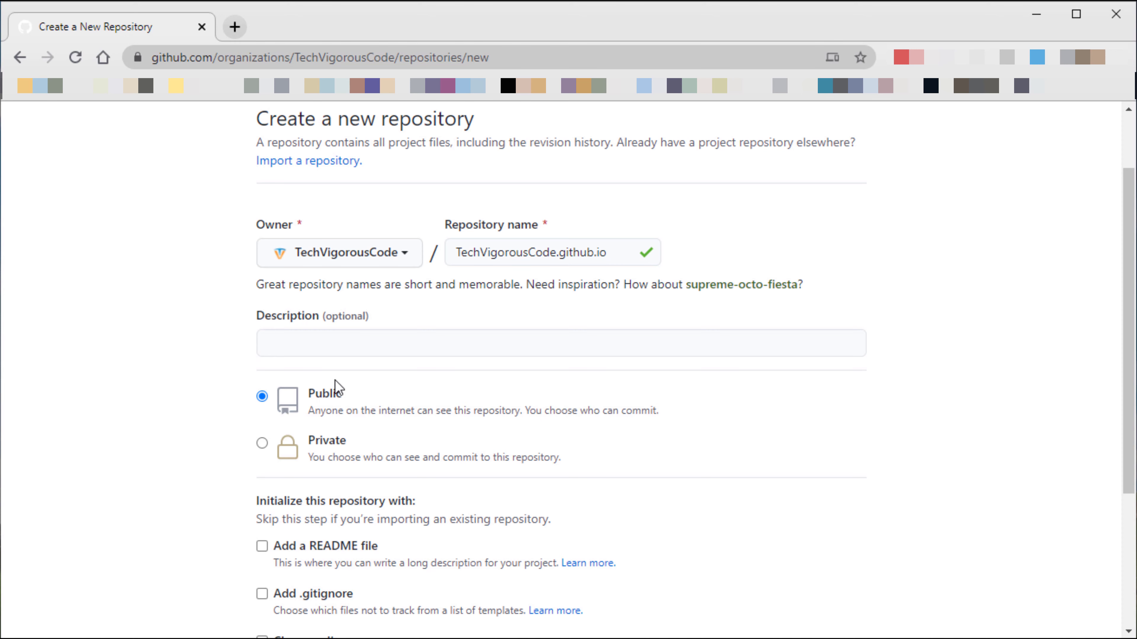
pyautogui.scroll(-3, 372, 409)
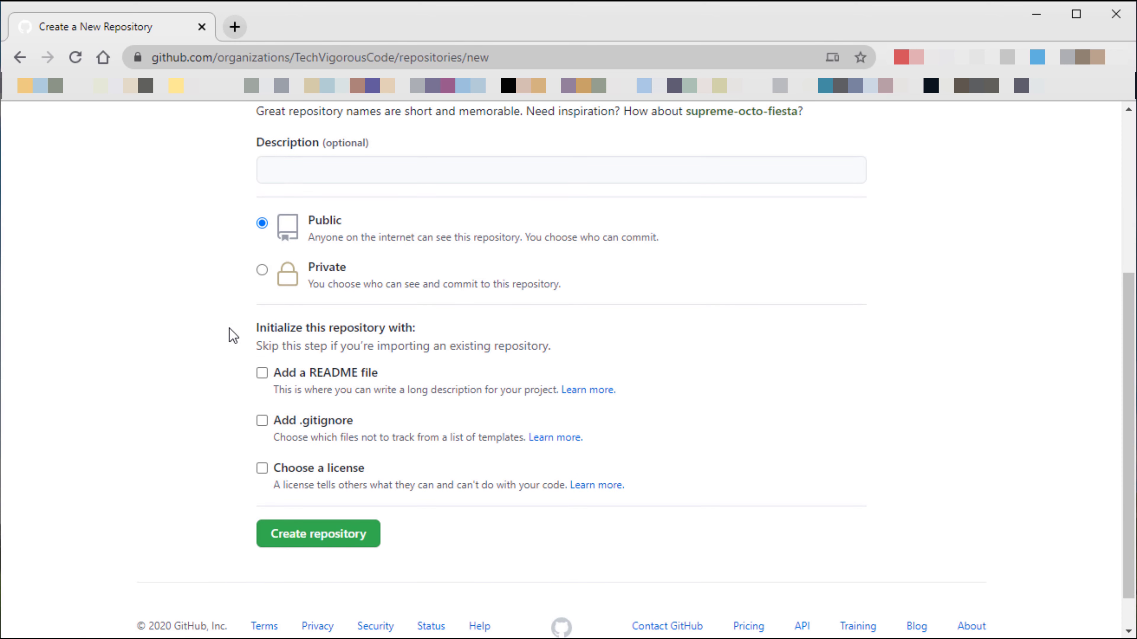
pyautogui.click(329, 535)
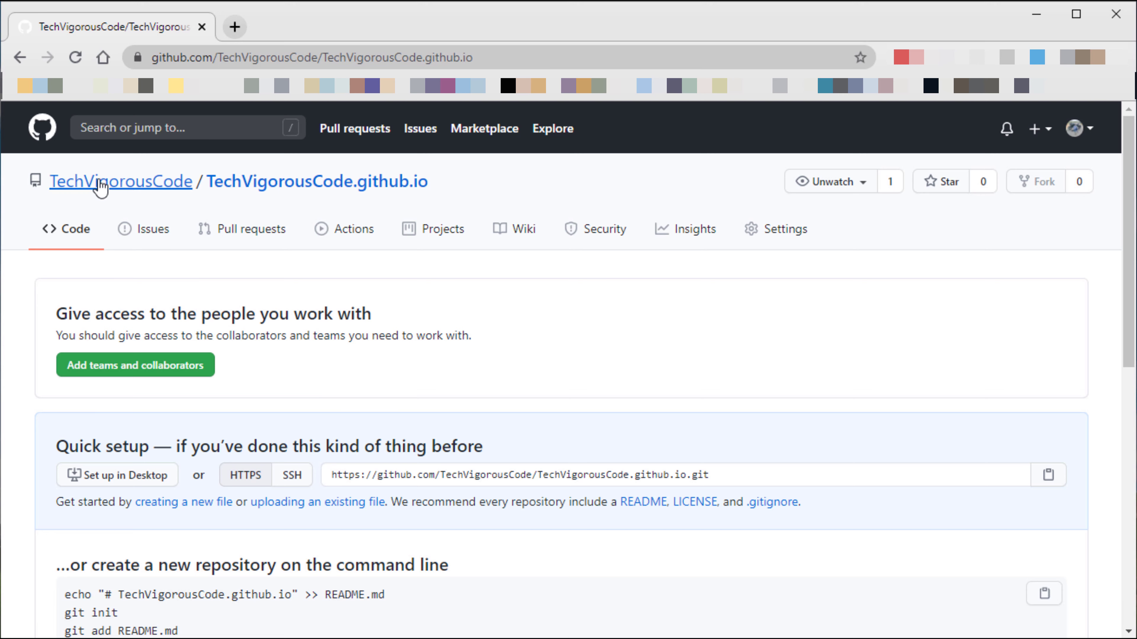
# Start a new file in the empty repository and name it index.html.
pyautogui.scroll(-2, 185, 421)
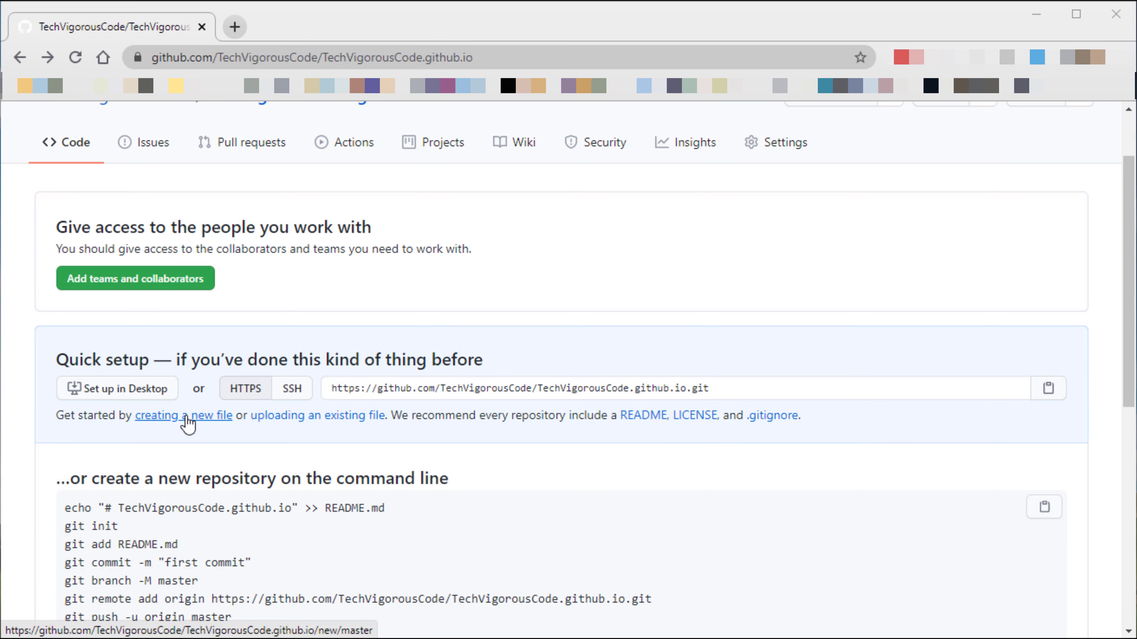
pyautogui.click(192, 416)
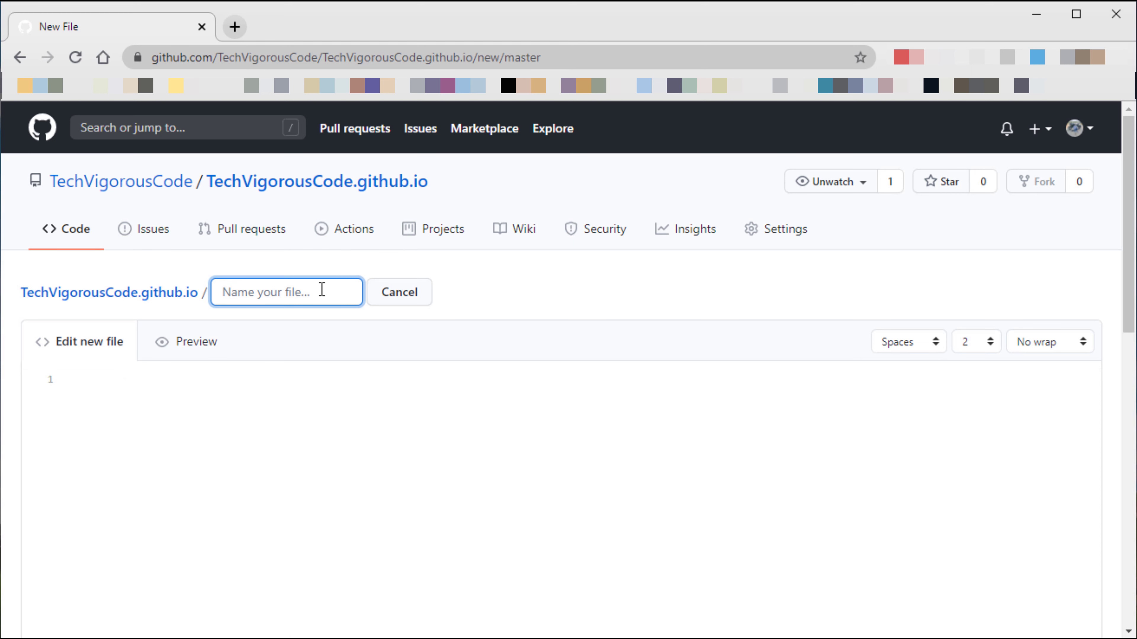
pyautogui.write('index.html')
pyautogui.moveTo(224, 292); pyautogui.dragTo(290, 285)
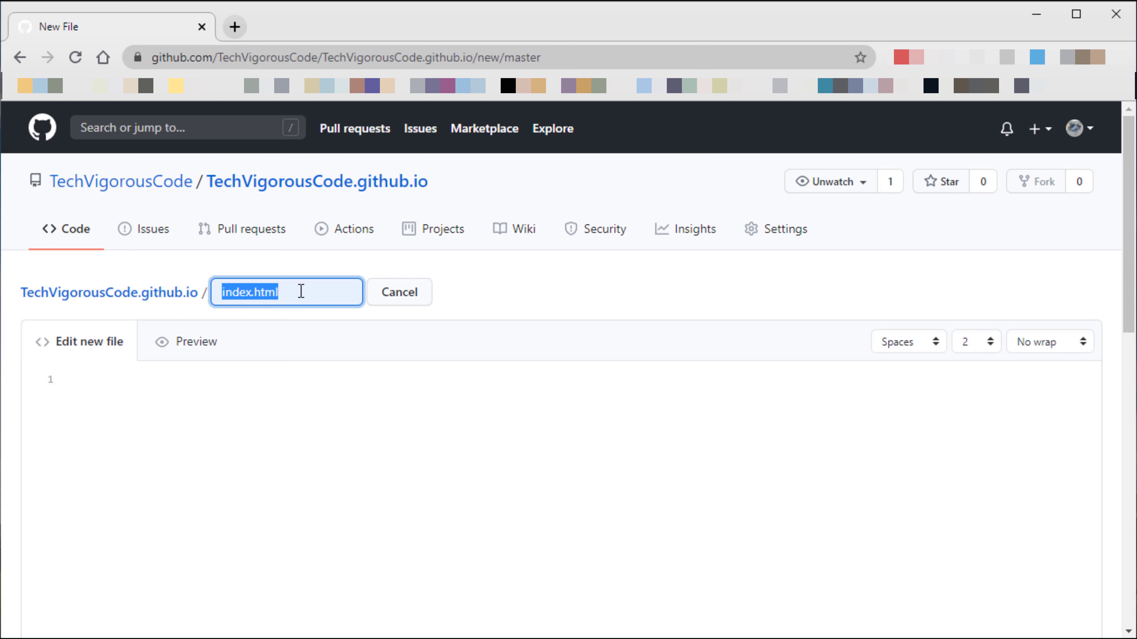
pyautogui.click(288, 291)
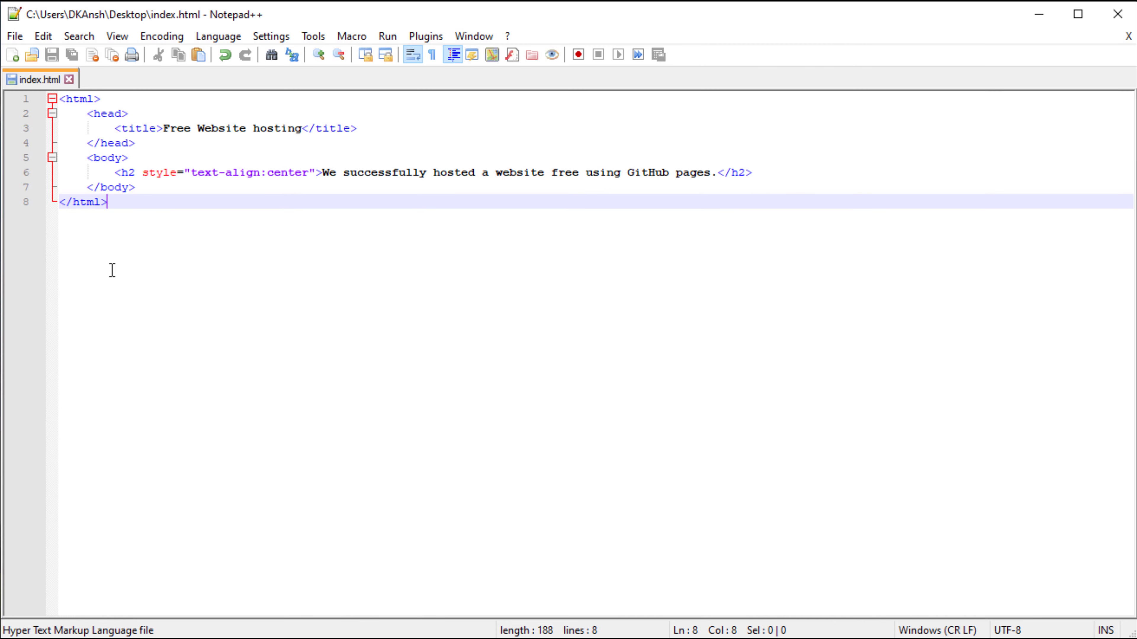
# Copy all the HTML code from index.html in Notepad++ into the new GitHub file and commit it.
pyautogui.moveTo(112, 270); pyautogui.dragTo(22, 97)
pyautogui.hotkey('ctrl', 'c')
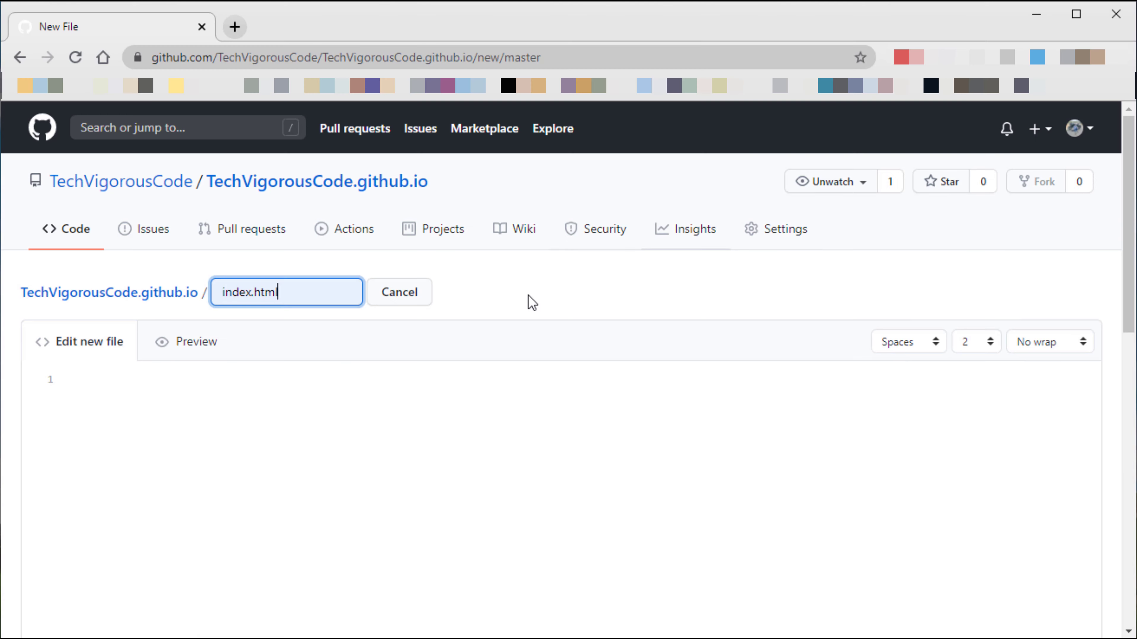
pyautogui.click(330, 436)
pyautogui.hotkey('ctrl', 'v')
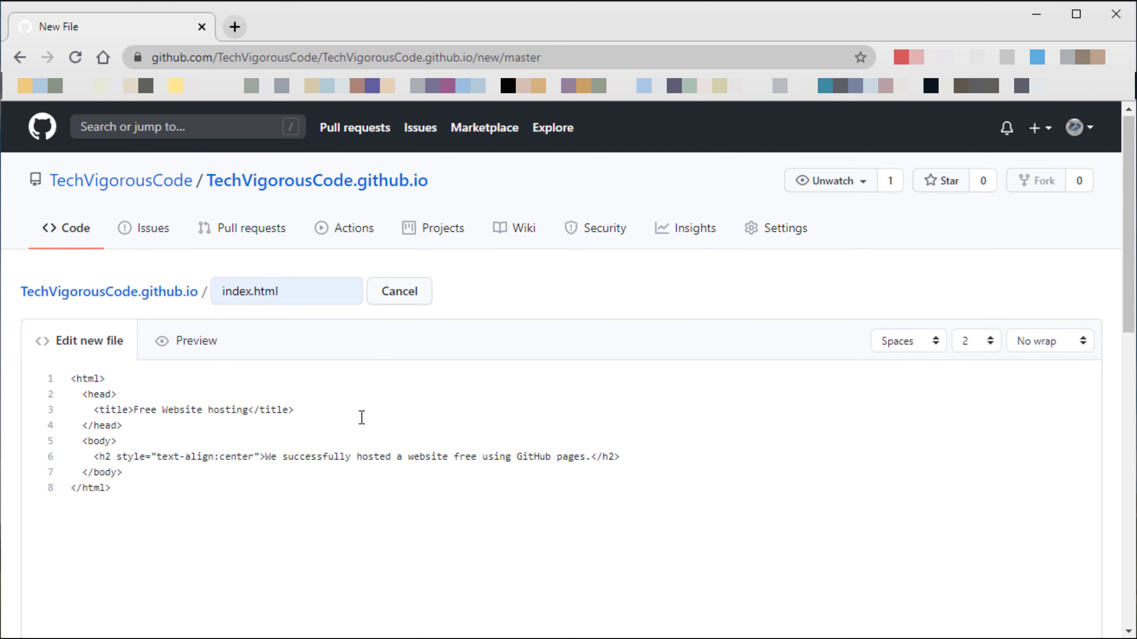
pyautogui.scroll(-10, 300, 518)
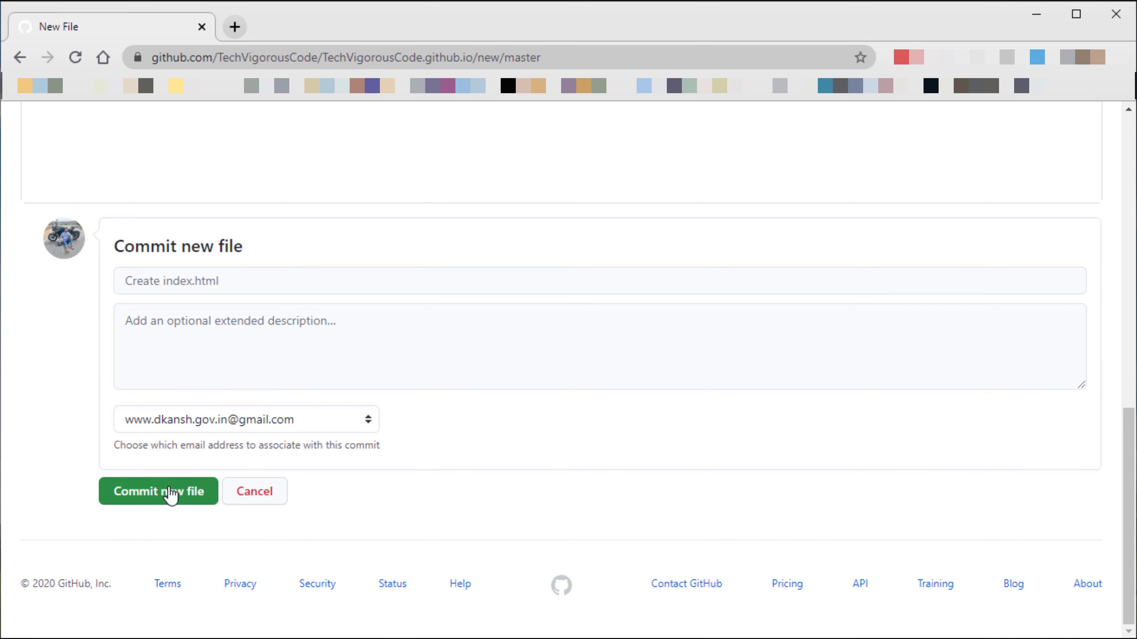
pyautogui.click(169, 491)
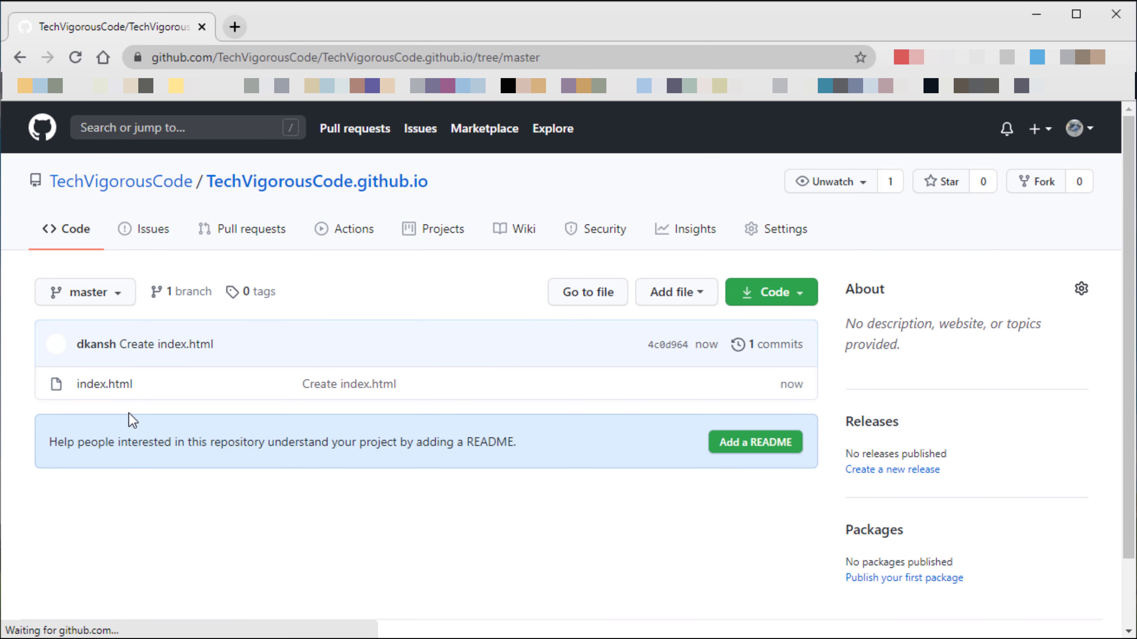
# Open the committed index.html in the repository and review its code.
pyautogui.click(105, 388)
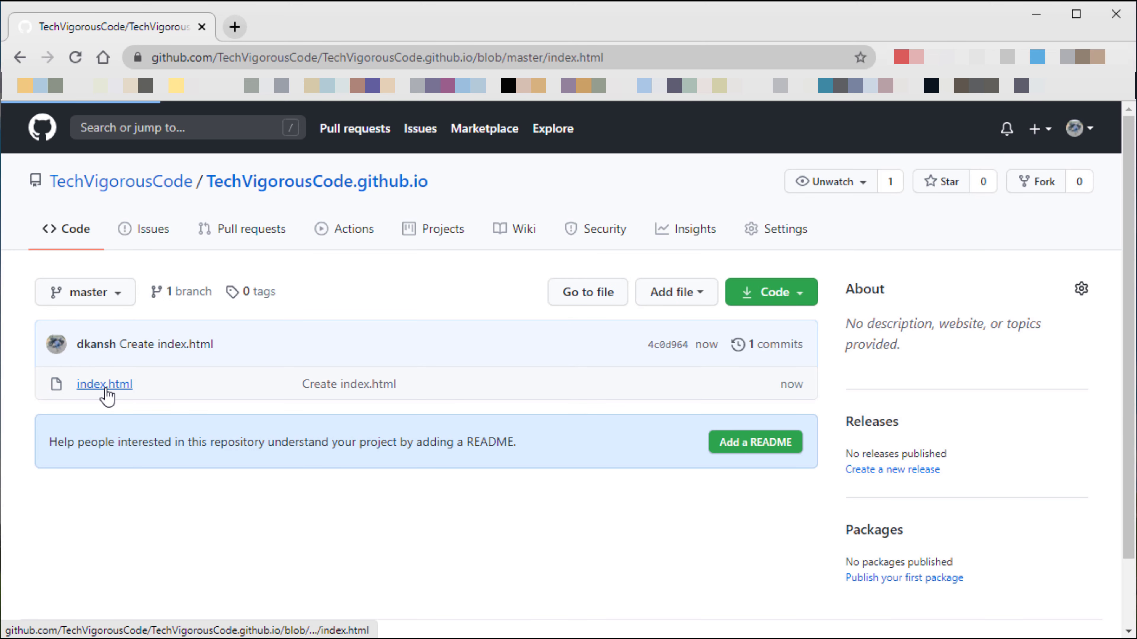
pyautogui.scroll(-2, 187, 510)
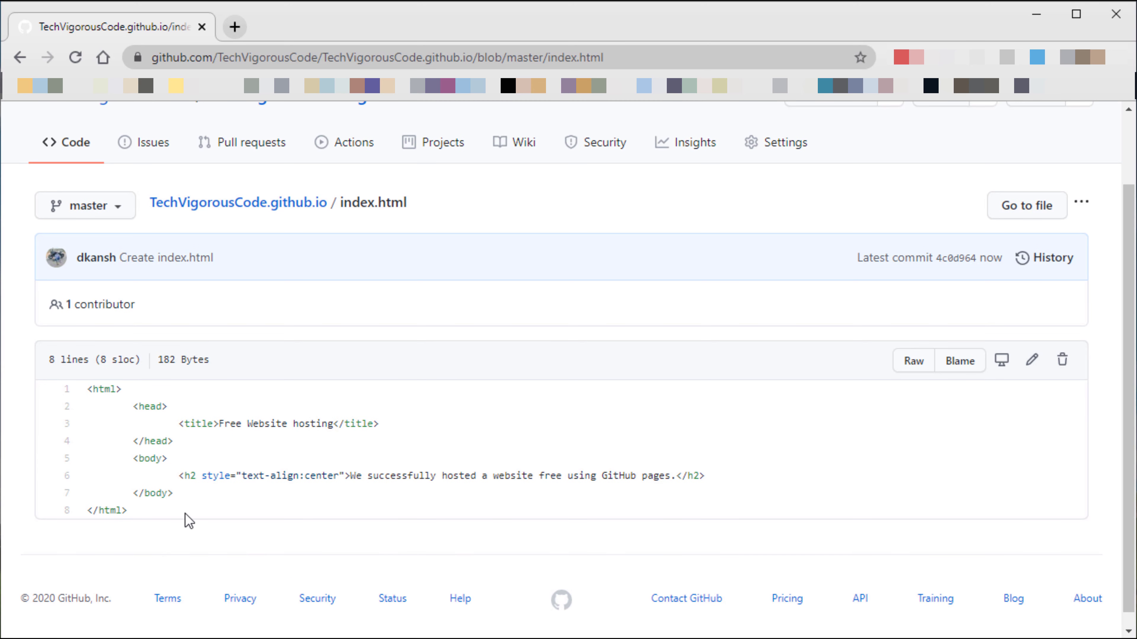
pyautogui.moveTo(150, 519); pyautogui.dragTo(84, 389)
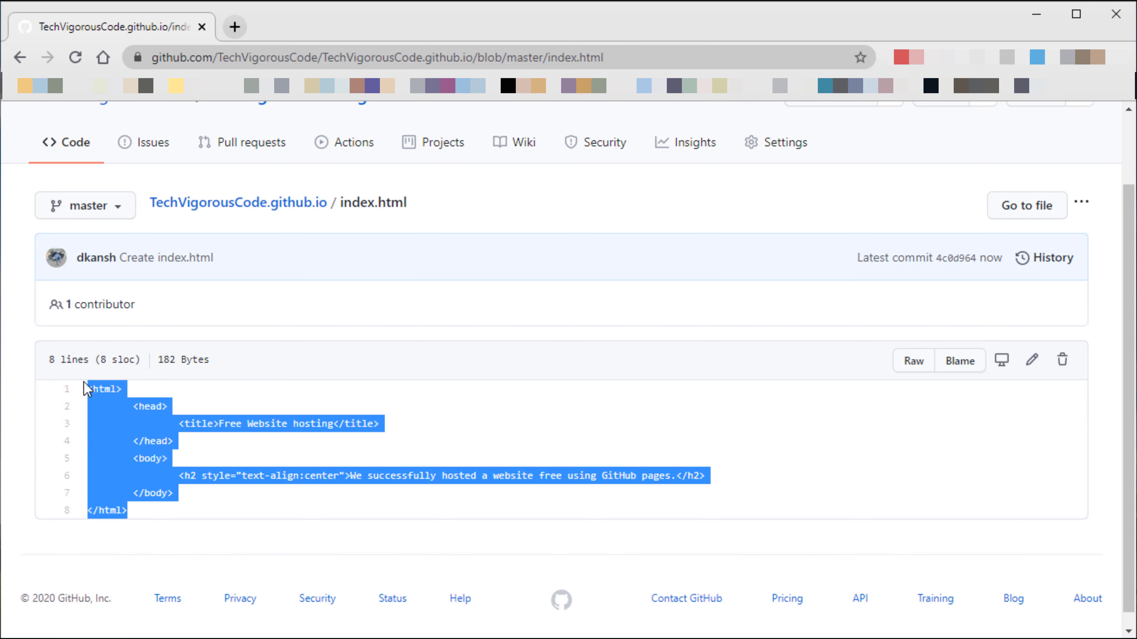
pyautogui.click(223, 507)
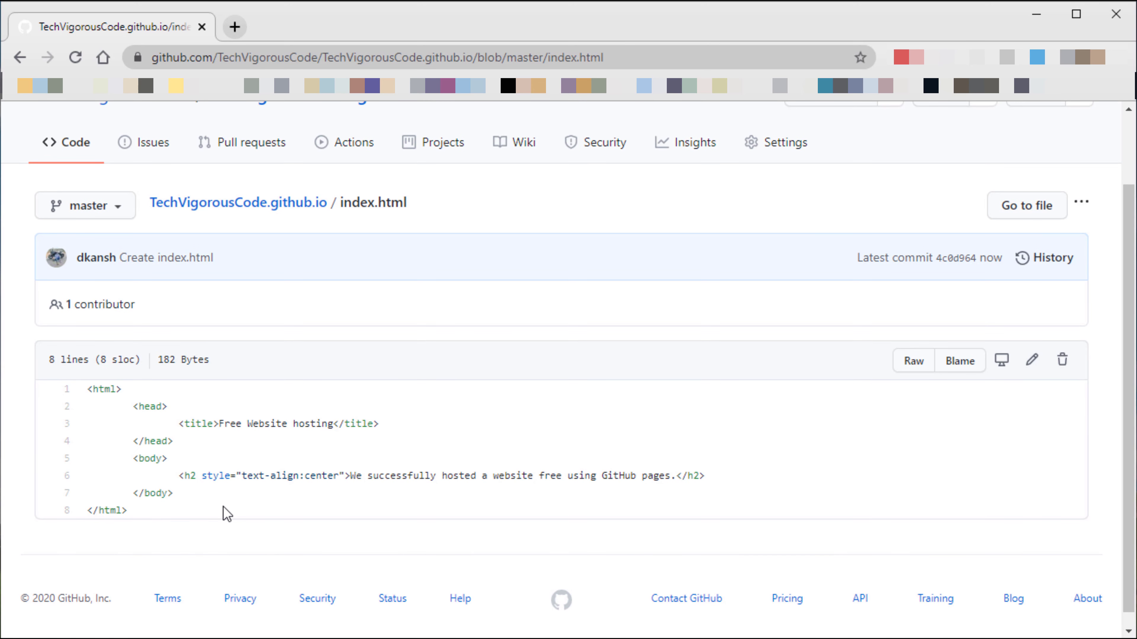
# Open the repository's settings and find the GitHub Pages section.
pyautogui.scroll(2, 223, 506)
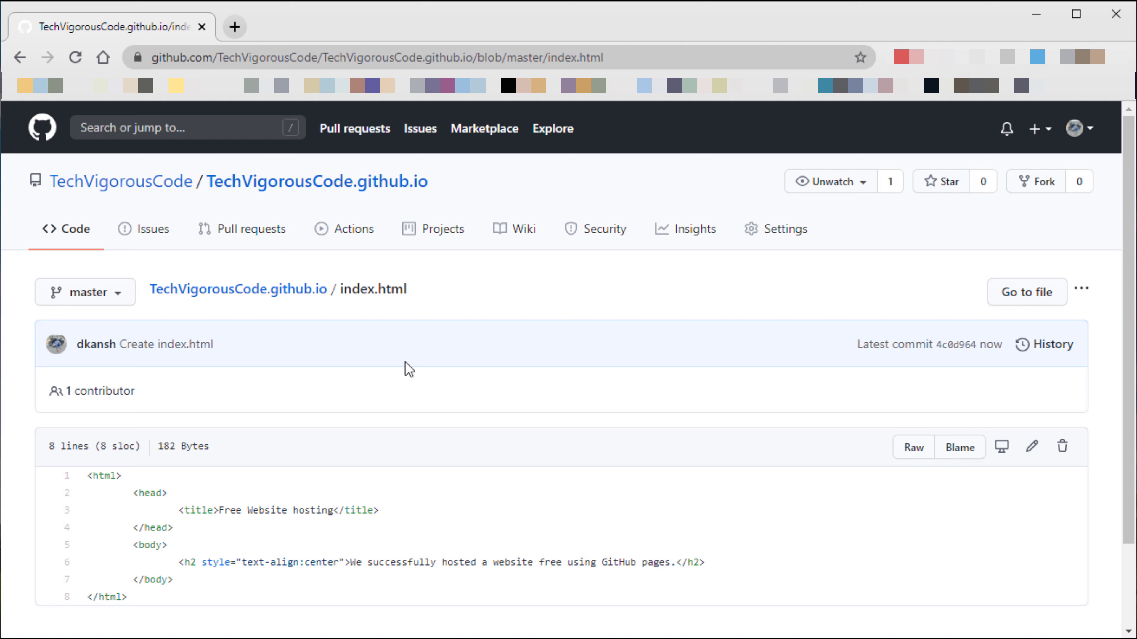
pyautogui.click(787, 238)
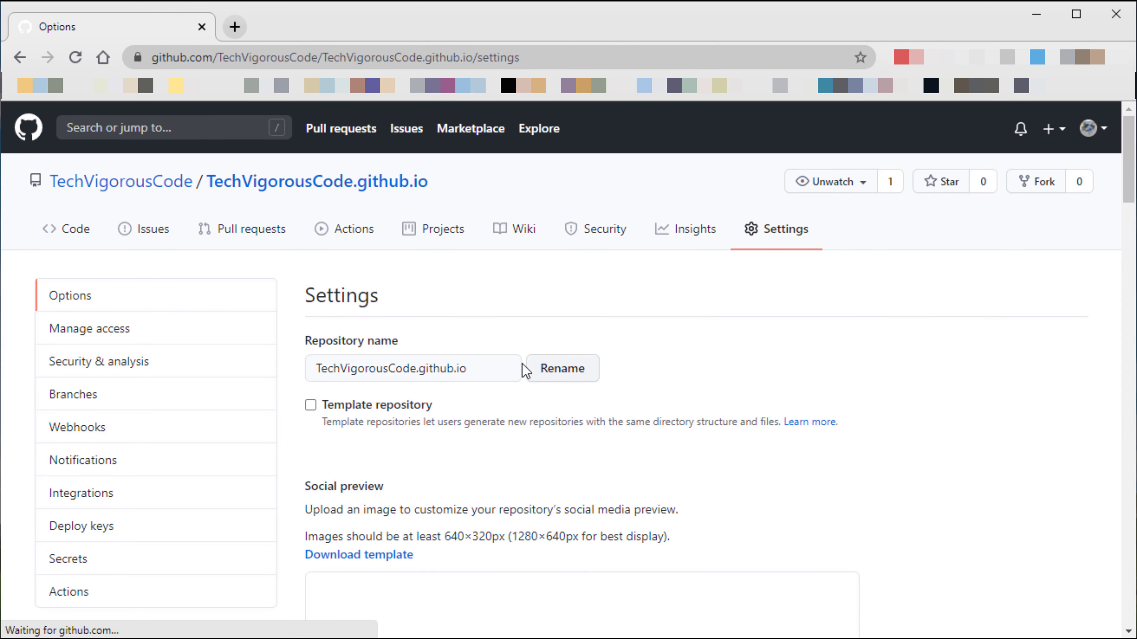
pyautogui.scroll(-2, 510, 374)
pyautogui.scroll(-15, 498, 378)
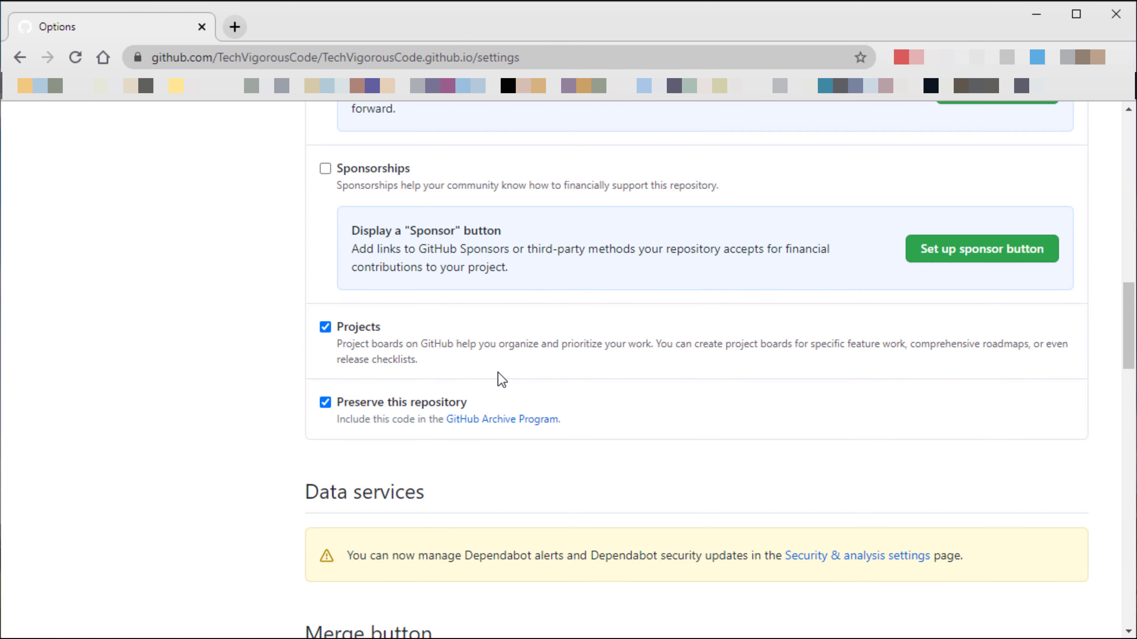
pyautogui.scroll(-20, 501, 378)
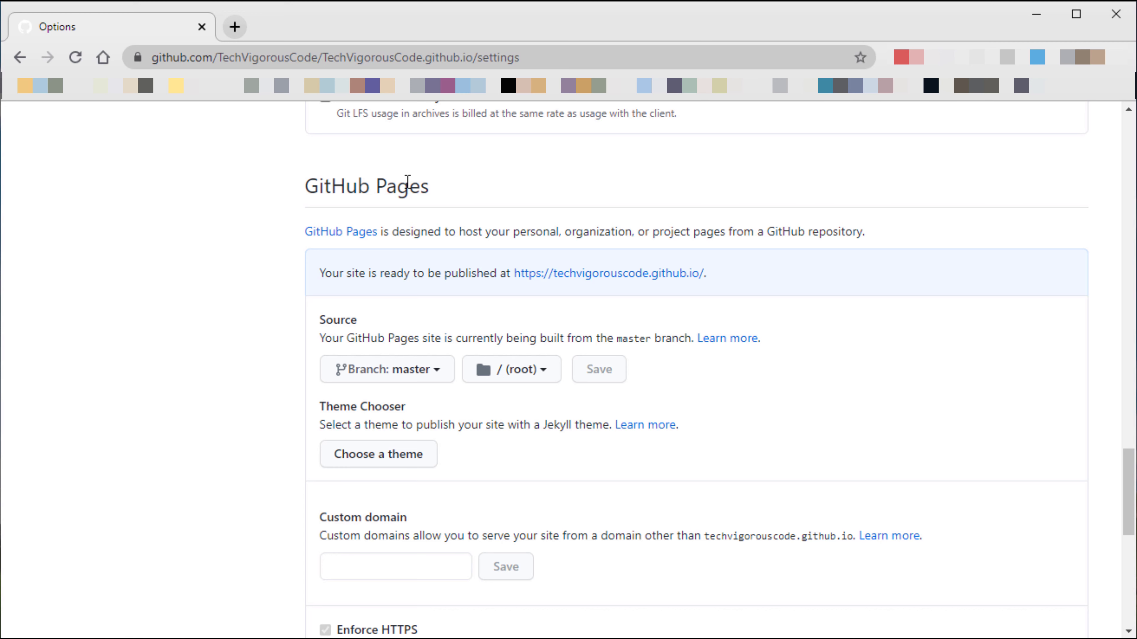
pyautogui.scroll(-2, 396, 256)
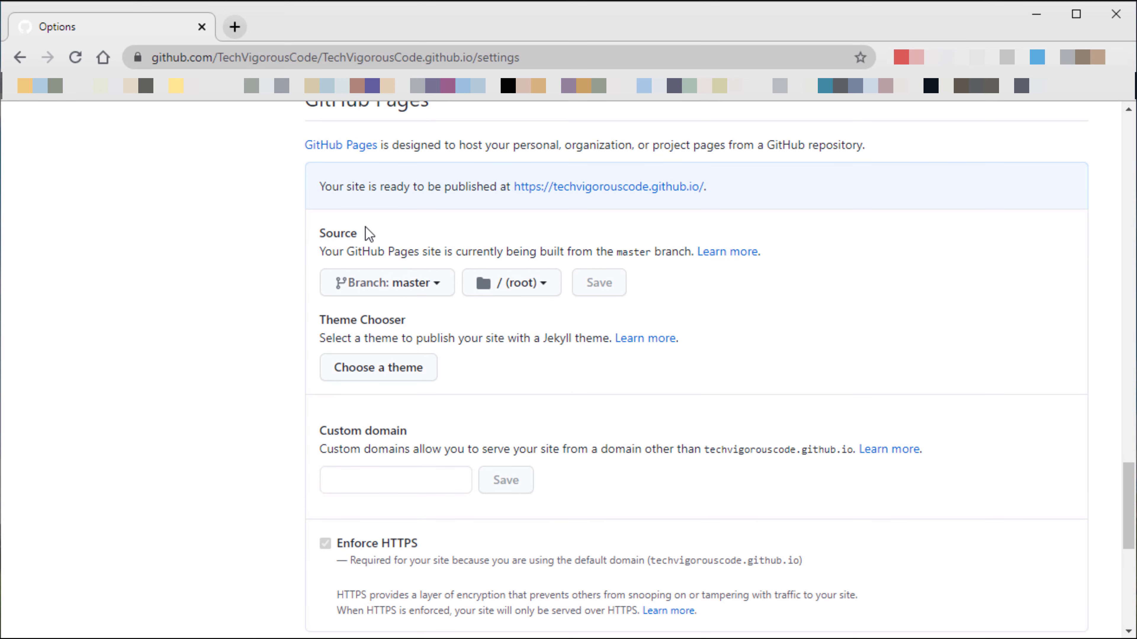
pyautogui.scroll(2, 368, 233)
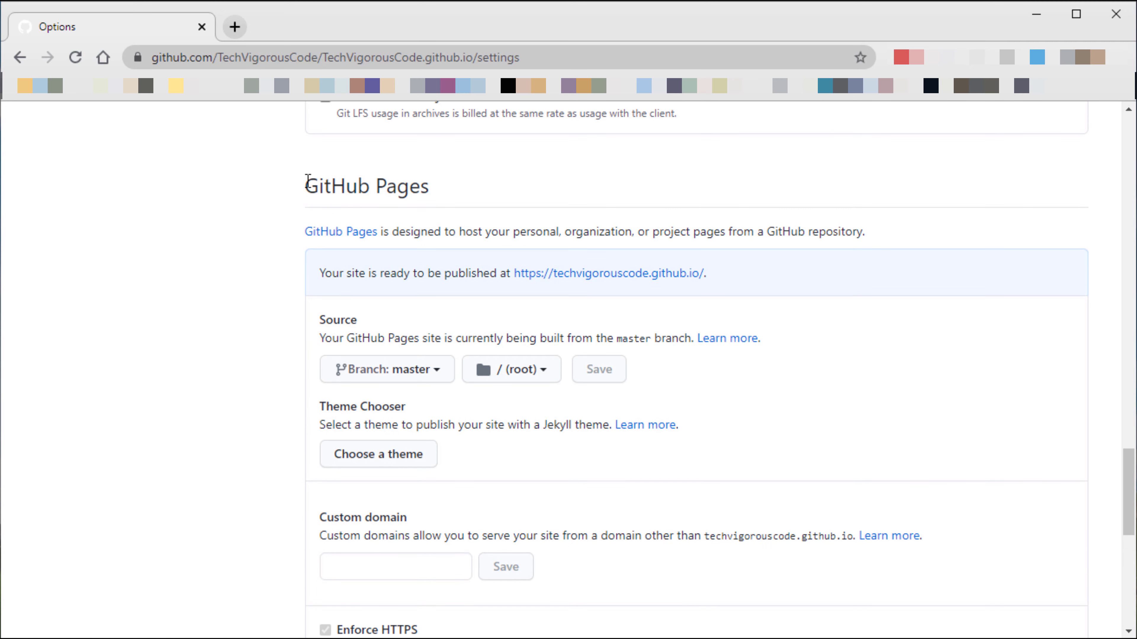
pyautogui.scroll(-2, 439, 200)
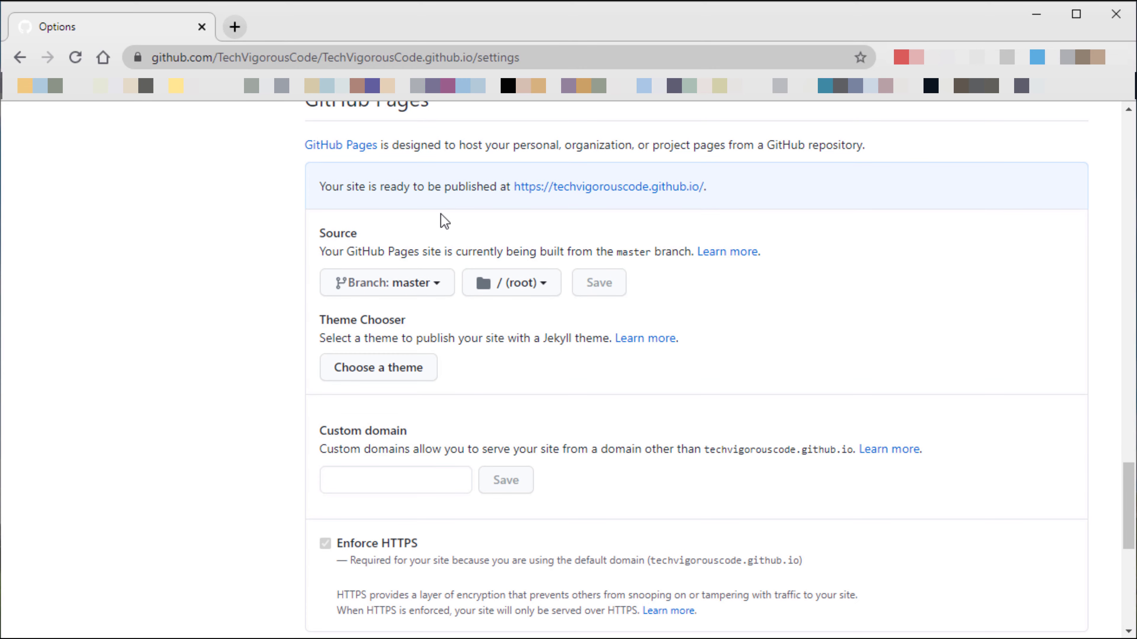
pyautogui.scroll(4, 441, 213)
pyautogui.moveTo(318, 273); pyautogui.dragTo(376, 274)
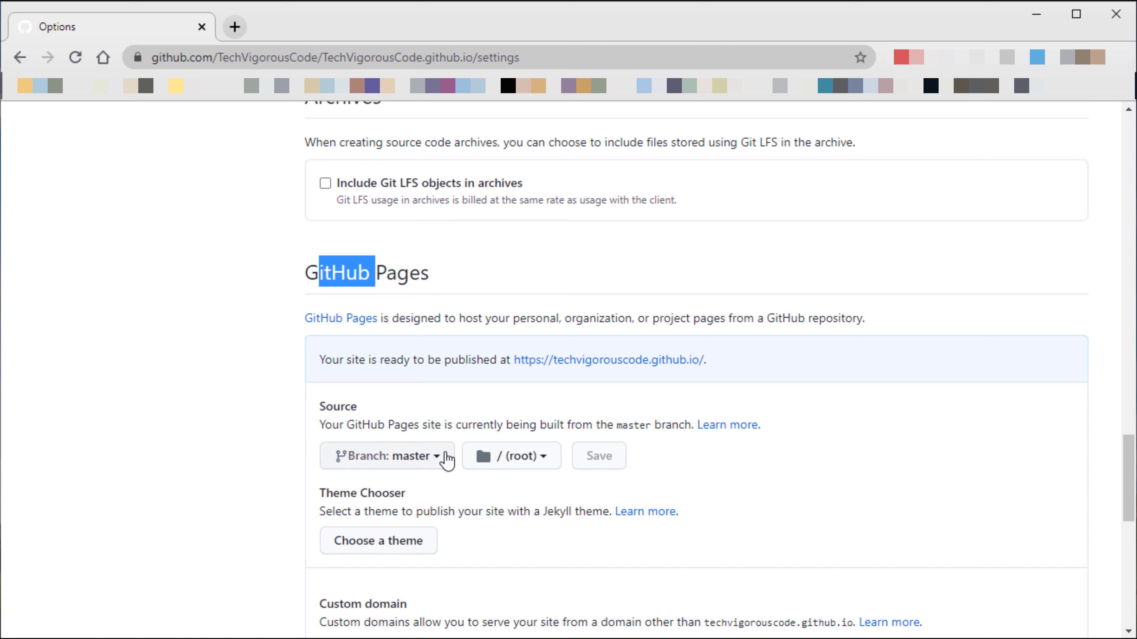
# Examine the branch and folder options for the GitHub Pages source.
pyautogui.click(433, 463)
pyautogui.click(568, 475)
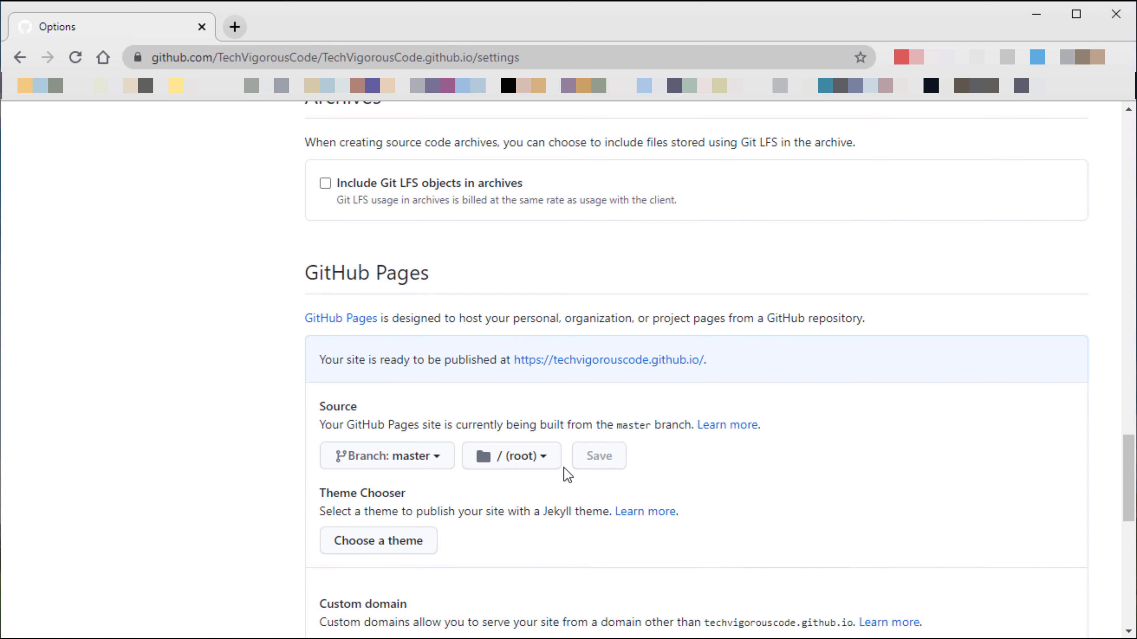
pyautogui.click(531, 461)
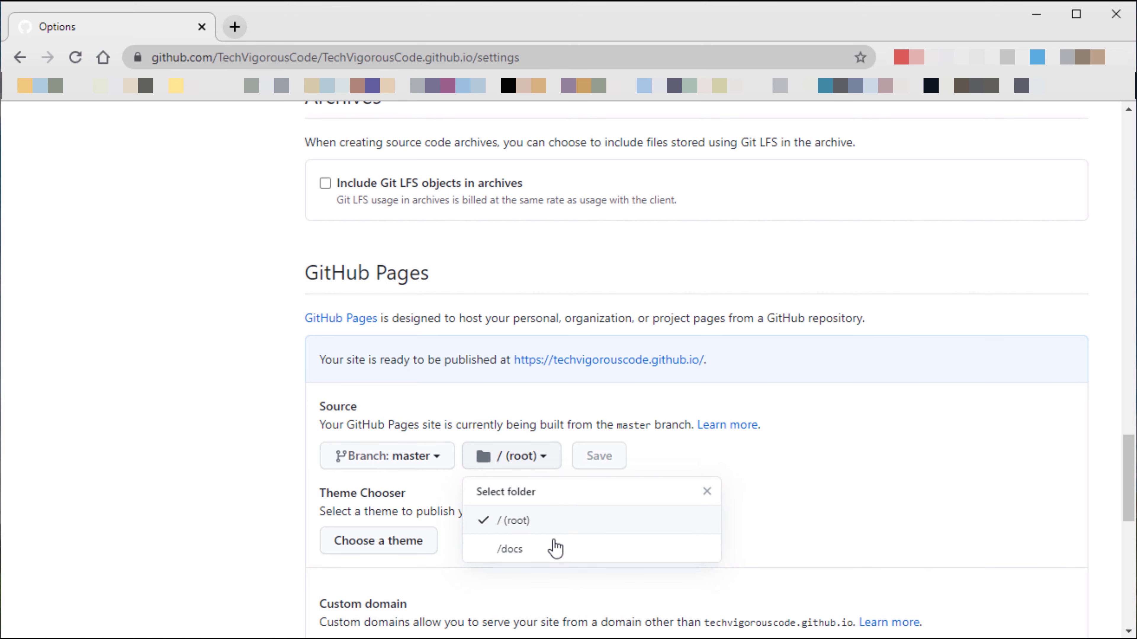
pyautogui.click(706, 491)
pyautogui.scroll(-2, 774, 460)
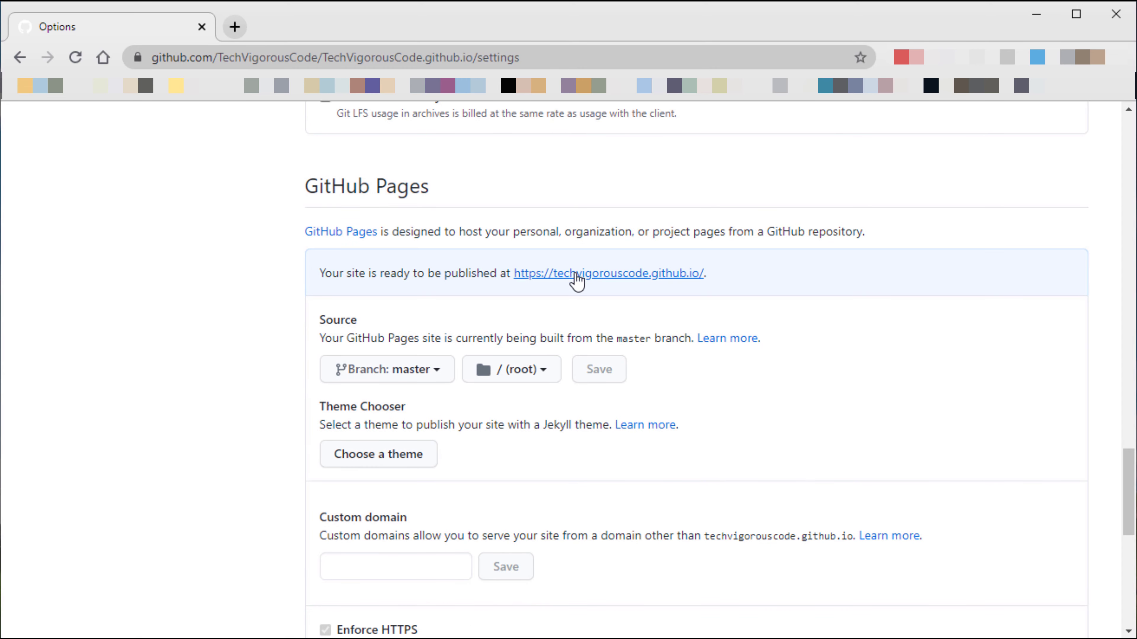
pyautogui.scroll(-6, 546, 440)
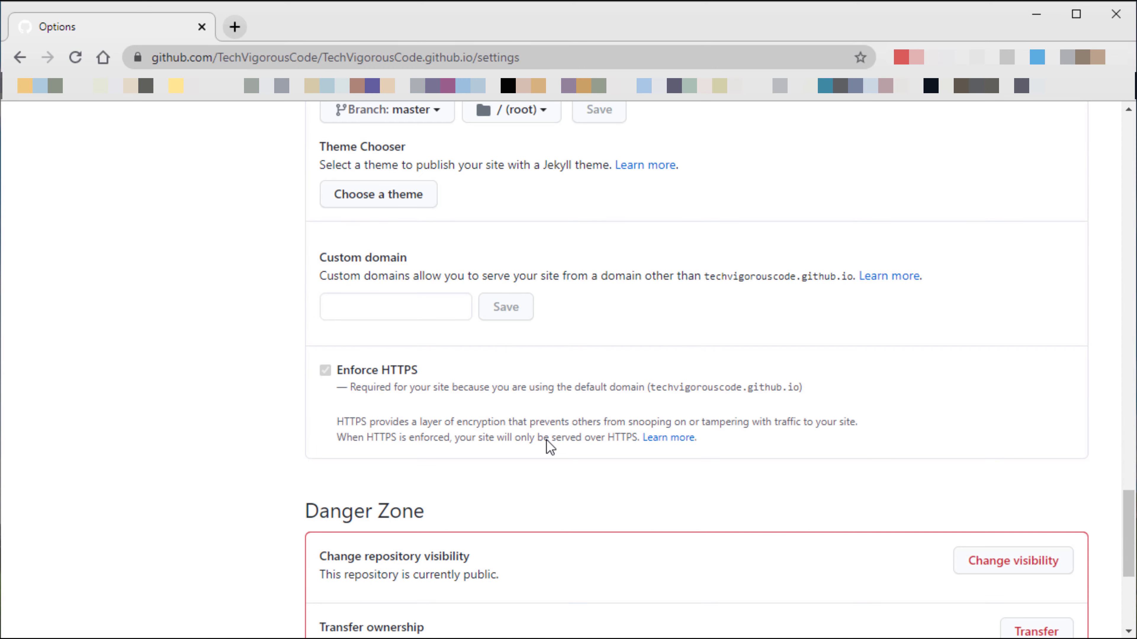
pyautogui.scroll(4, 557, 417)
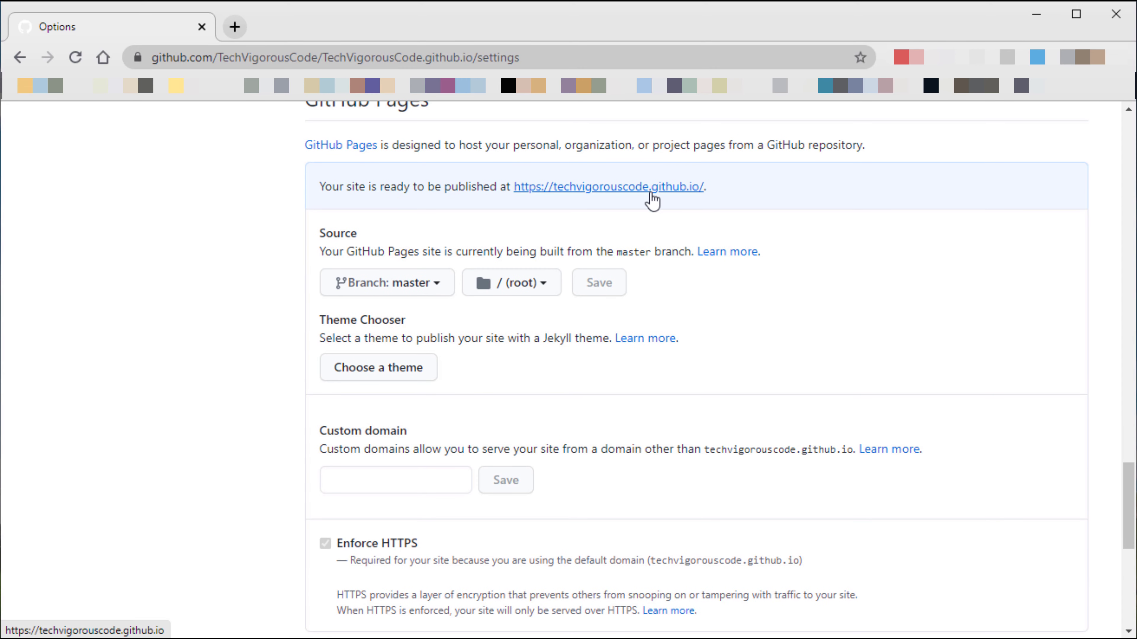
pyautogui.rightClick(674, 188)
pyautogui.click(729, 321)
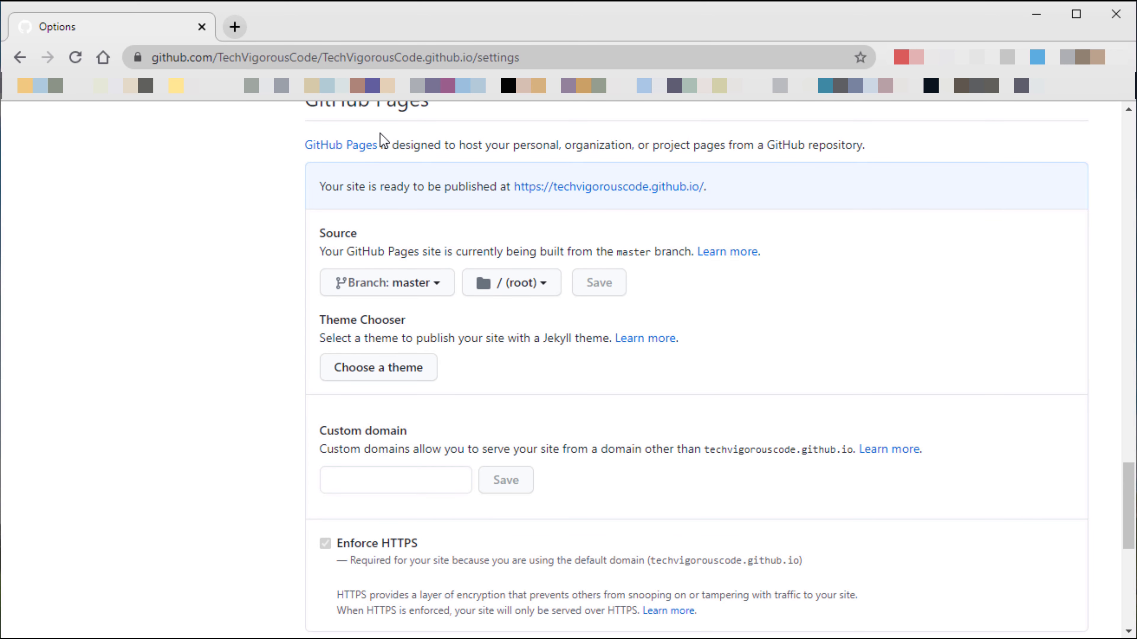
pyautogui.click(233, 28)
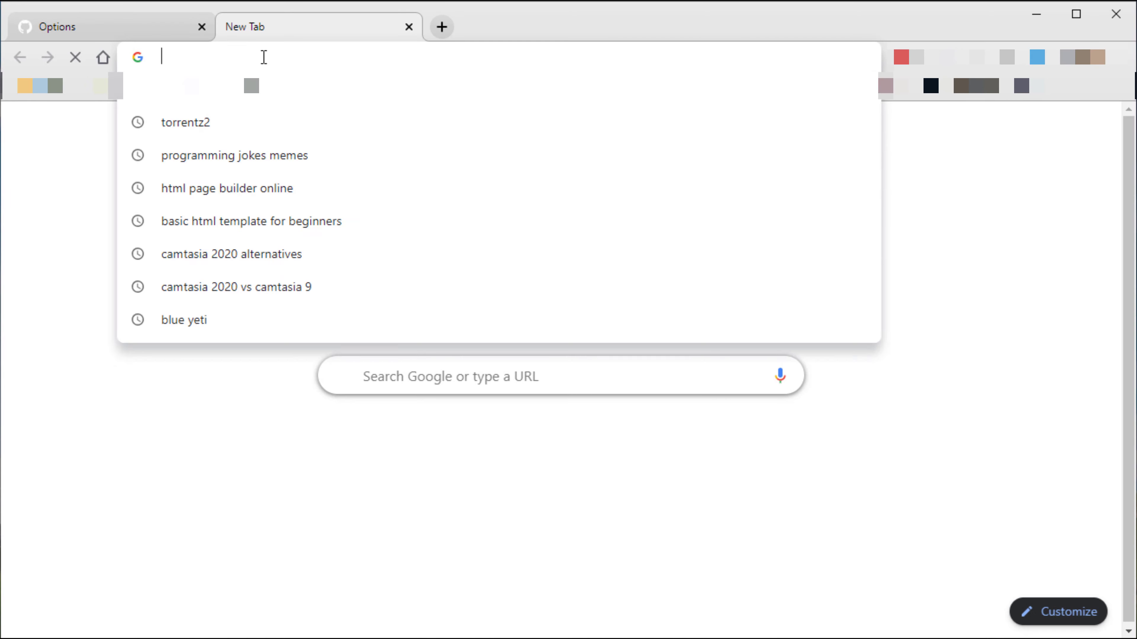
pyautogui.hotkey('ctrl', 'v')
pyautogui.press('Return')
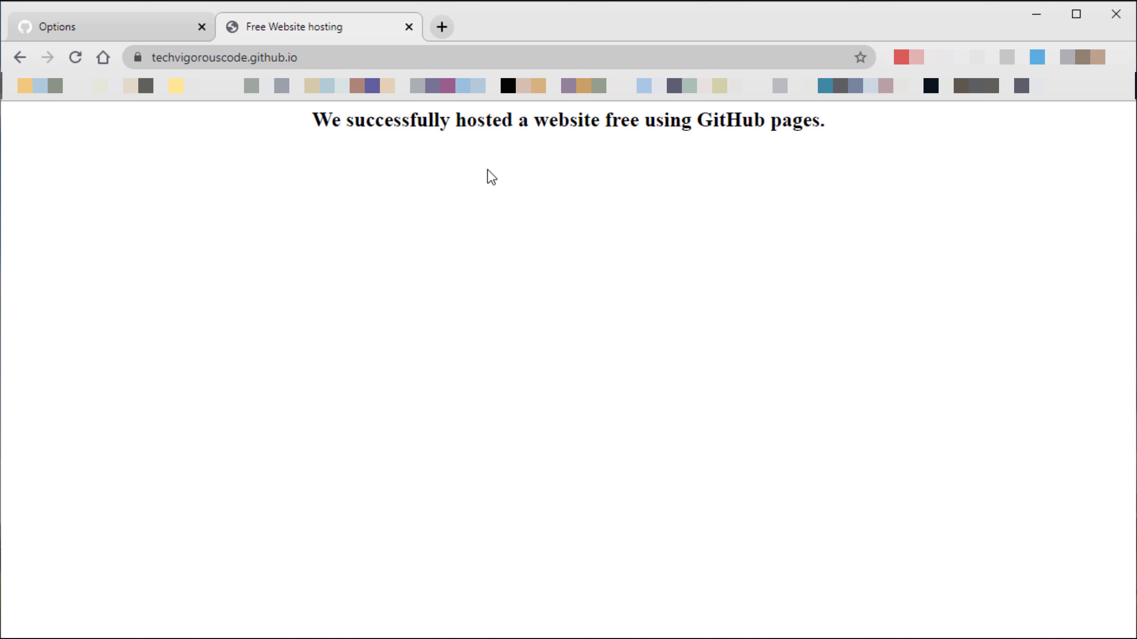
pyautogui.click(91, 28)
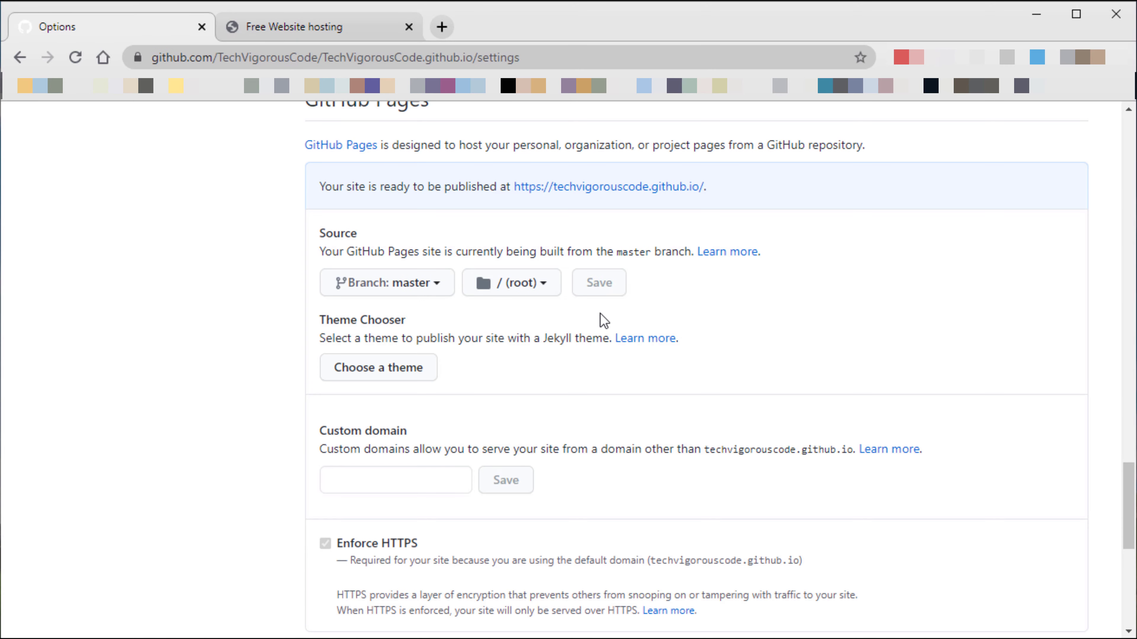
pyautogui.click(271, 26)
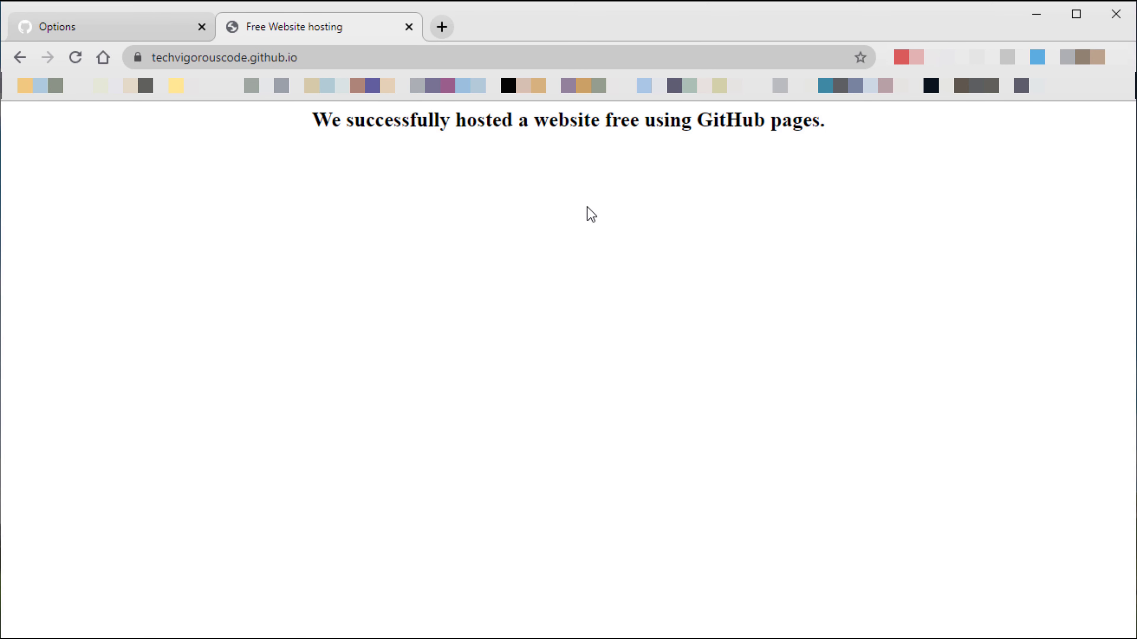